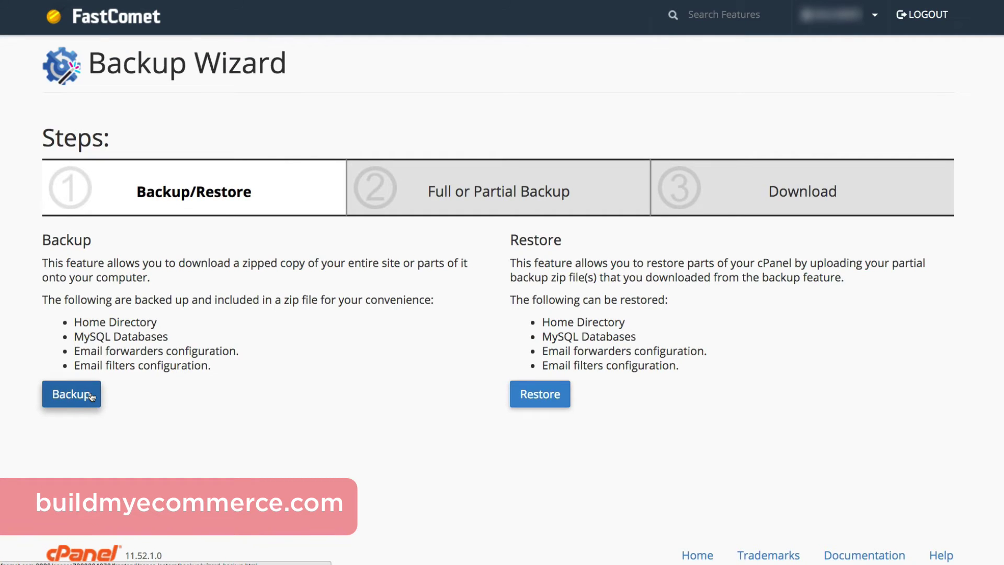
Open the backup options in the Backup Wizard, and review the feature comparison of the FastComet hosting plans.
left_click(91, 396)
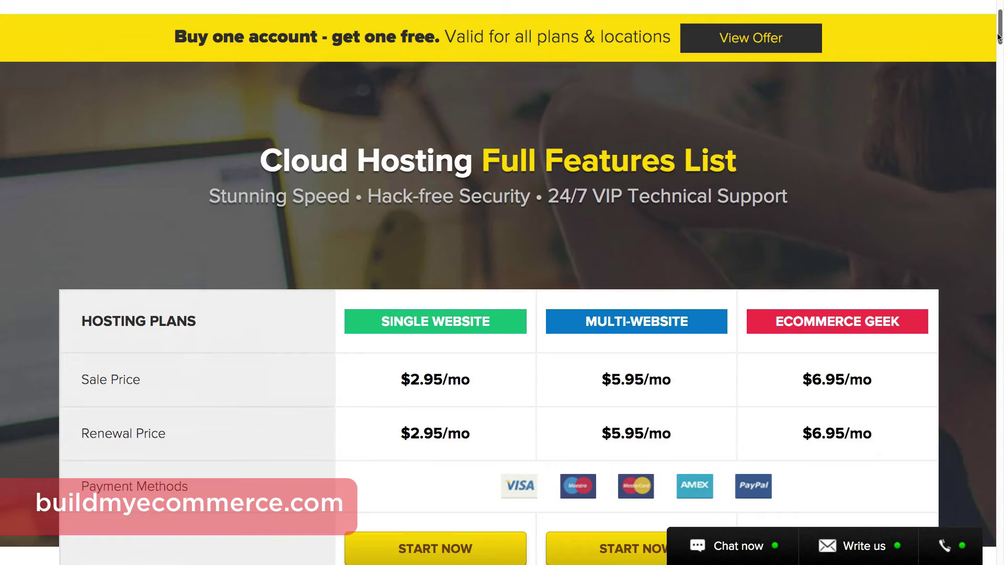
scroll(998, 37, "down", 8)
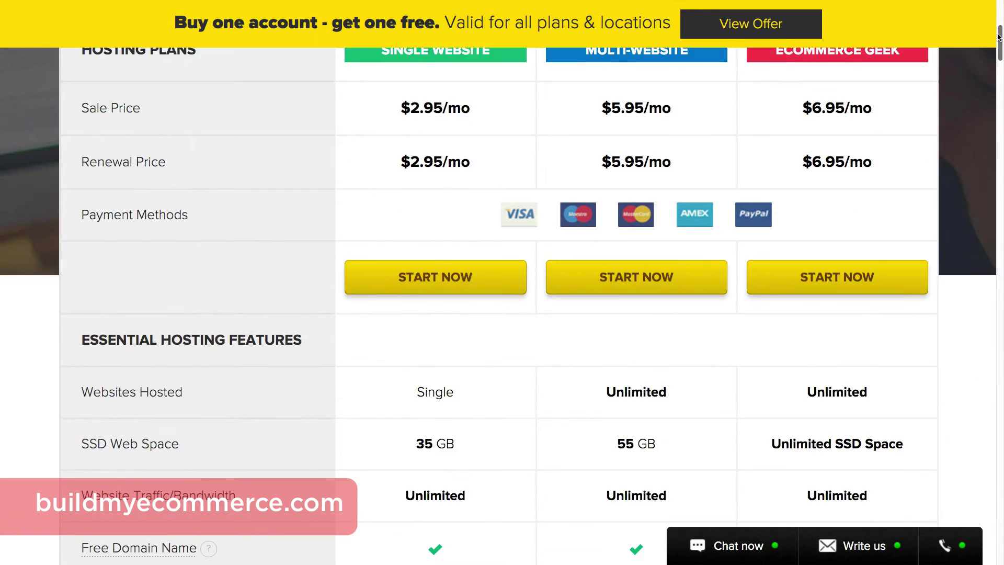
scroll(999, 37, "down", 3)
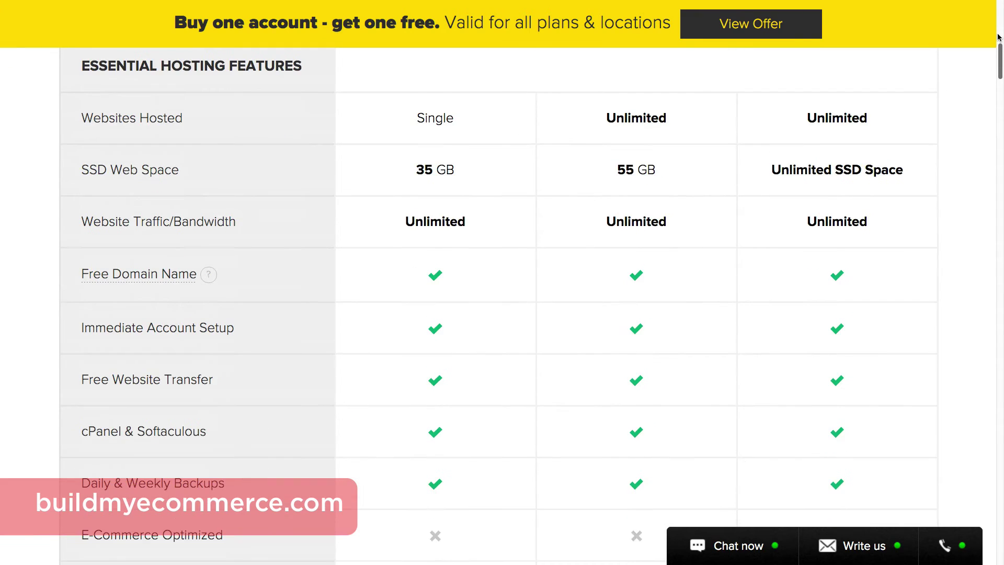
scroll(999, 36, "down", 8)
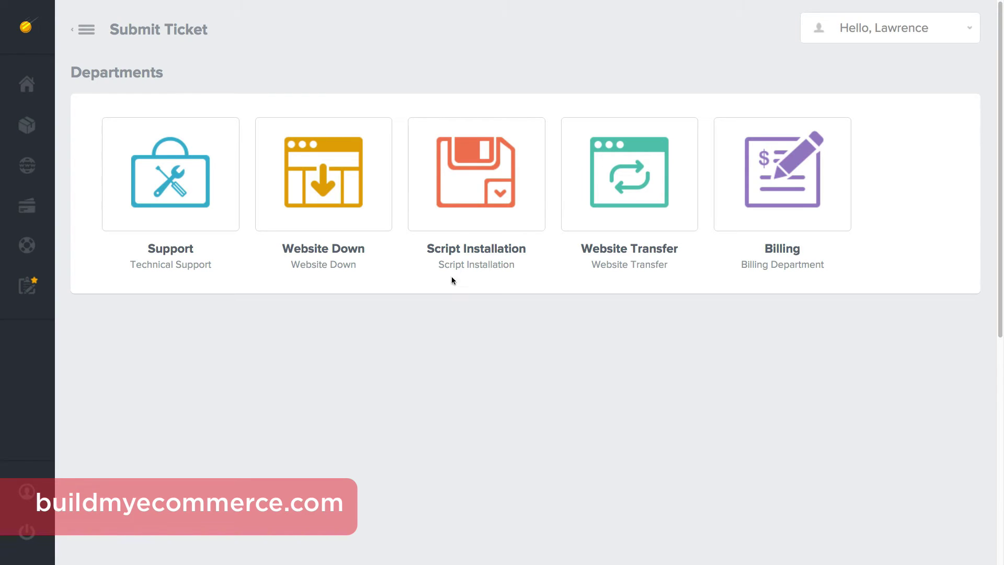
Choose the Script Installation department for a ticket, and open the script listed below Zen Cart in the E-Commerce category.
left_click(459, 218)
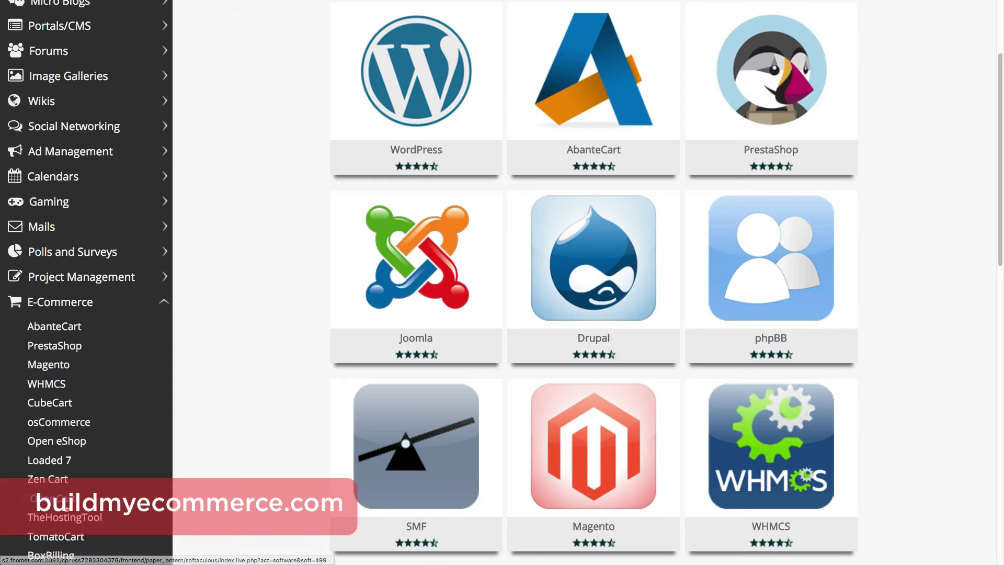
left_click(67, 505)
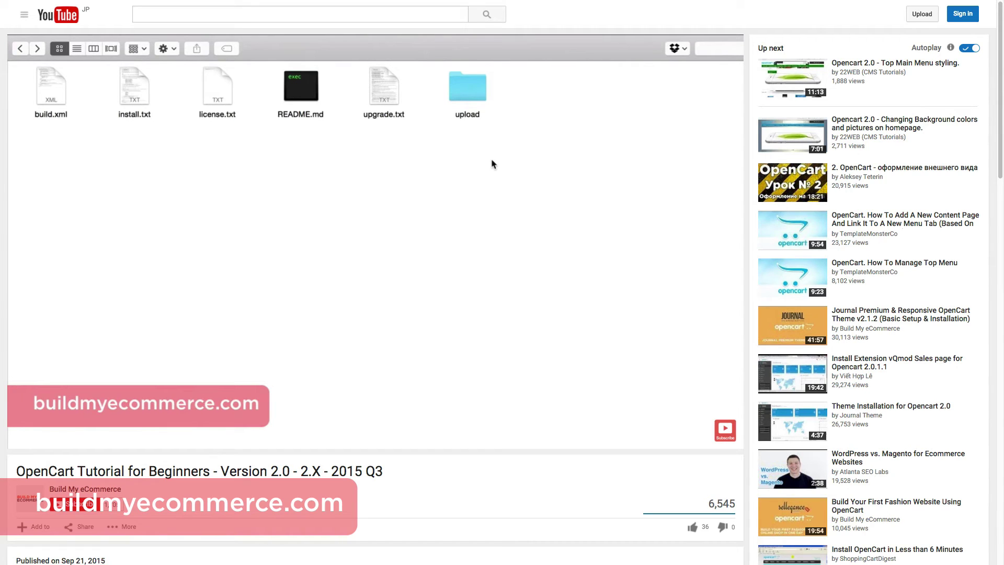
double_click(467, 90)
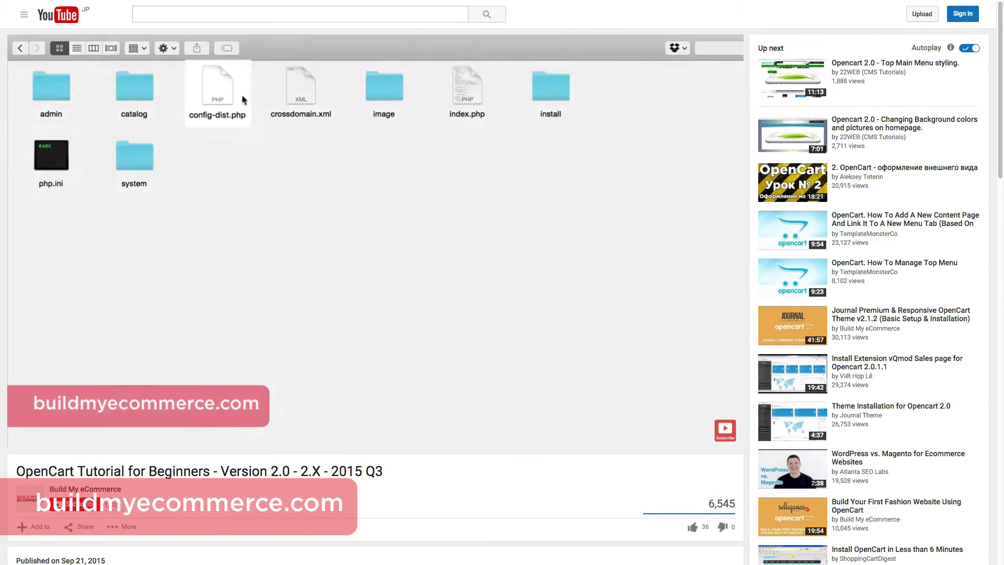
left_click(224, 98)
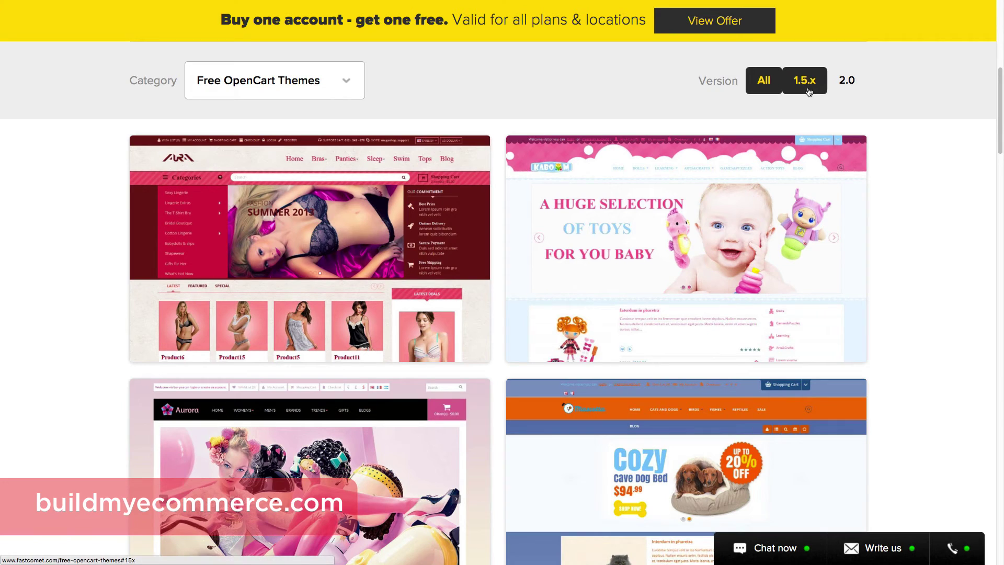
Filter the free OpenCart themes by version 2.0, open the ThemeGlobal theme and select its name on the page.
left_click(808, 91)
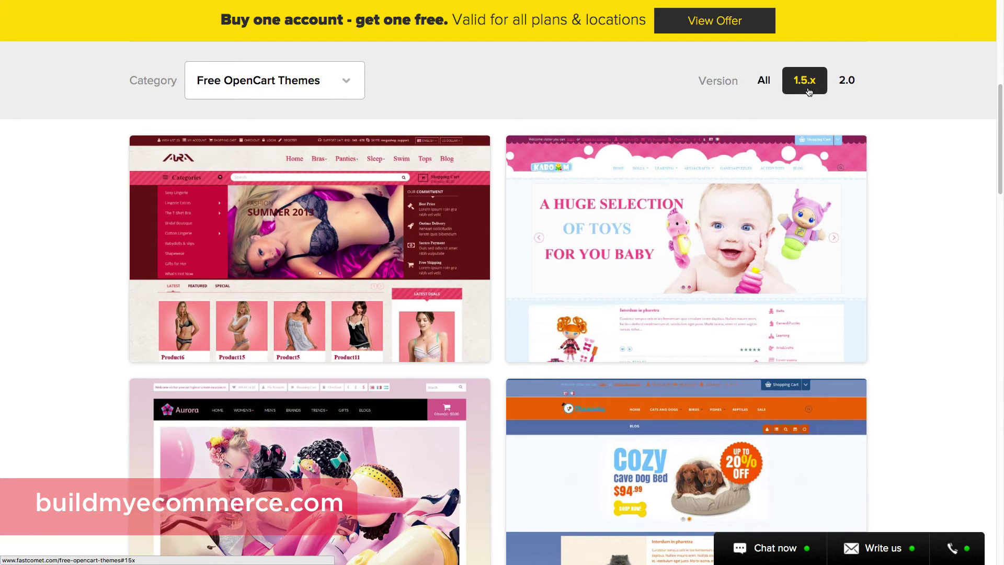
left_click(843, 93)
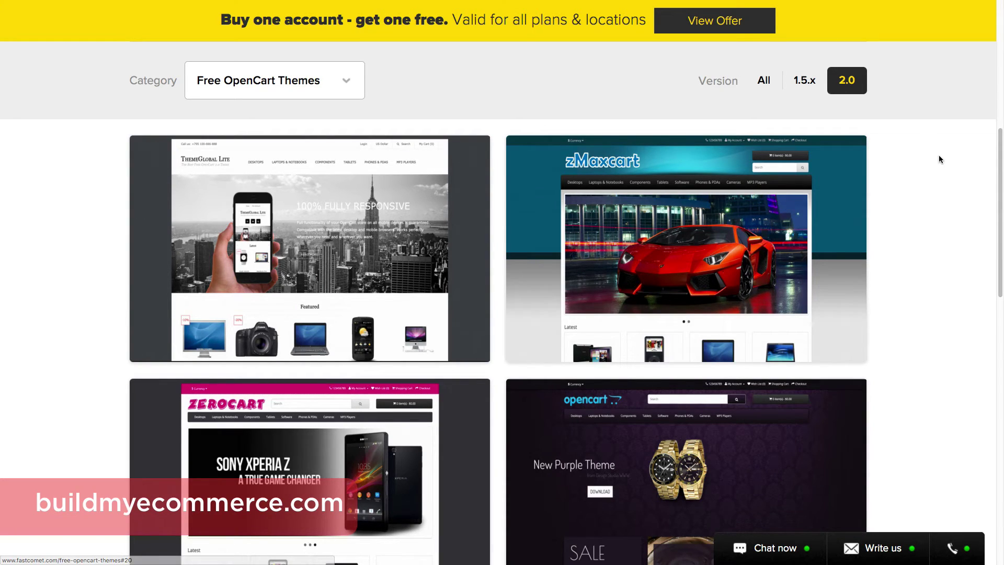
scroll(437, 99, "up", 1)
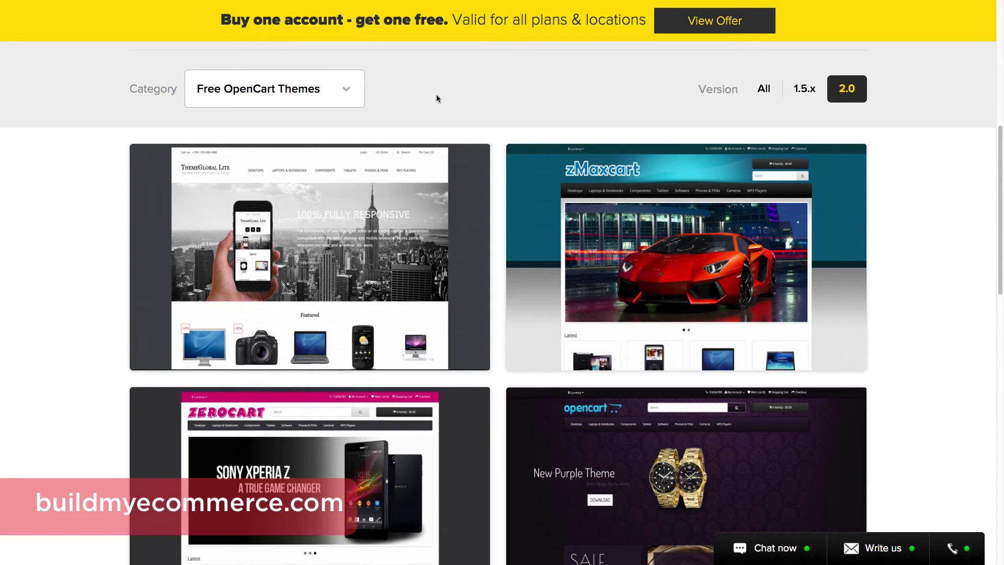
left_click(334, 253)
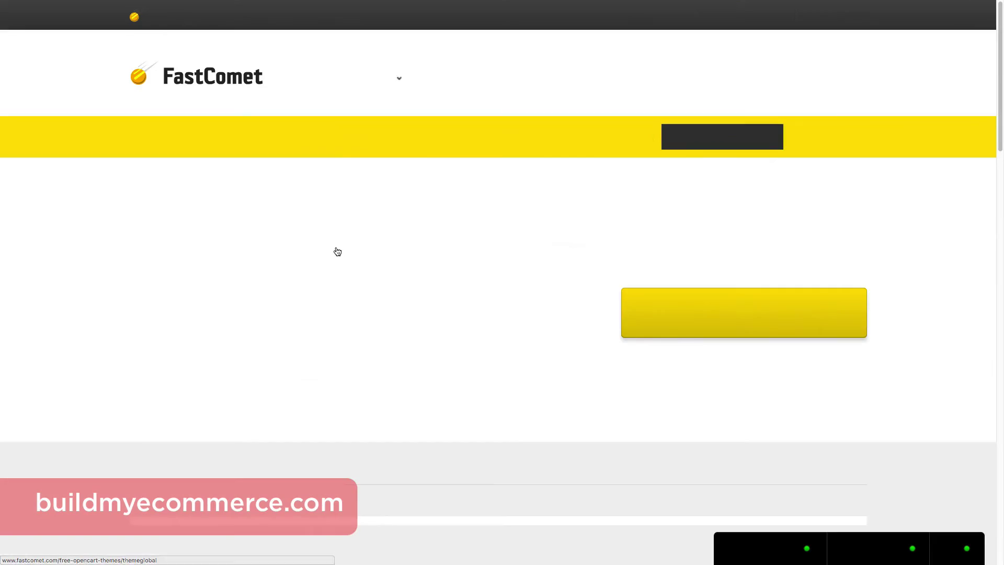
scroll(337, 252, "down", 5)
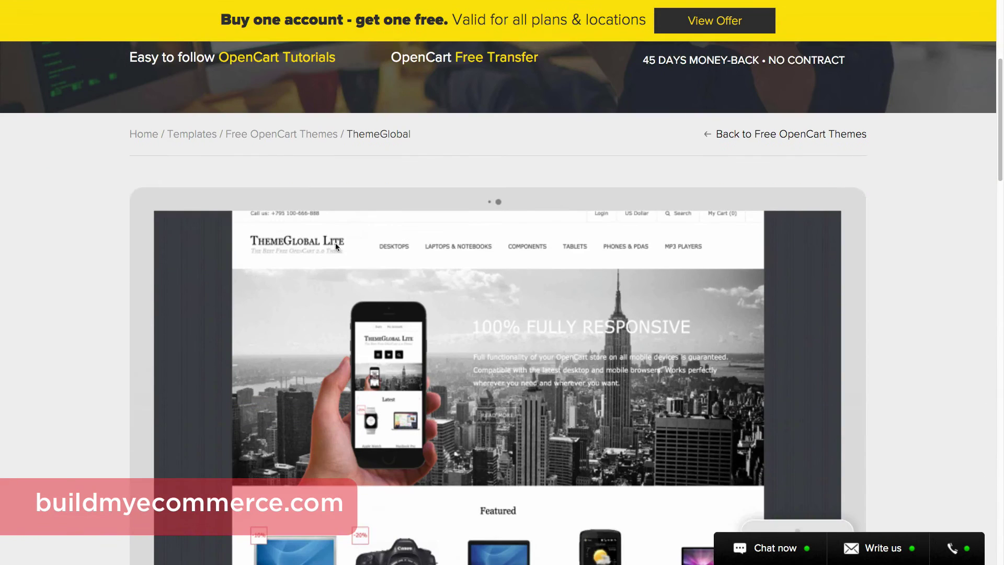
left_click_drag(347, 135, 409, 133)
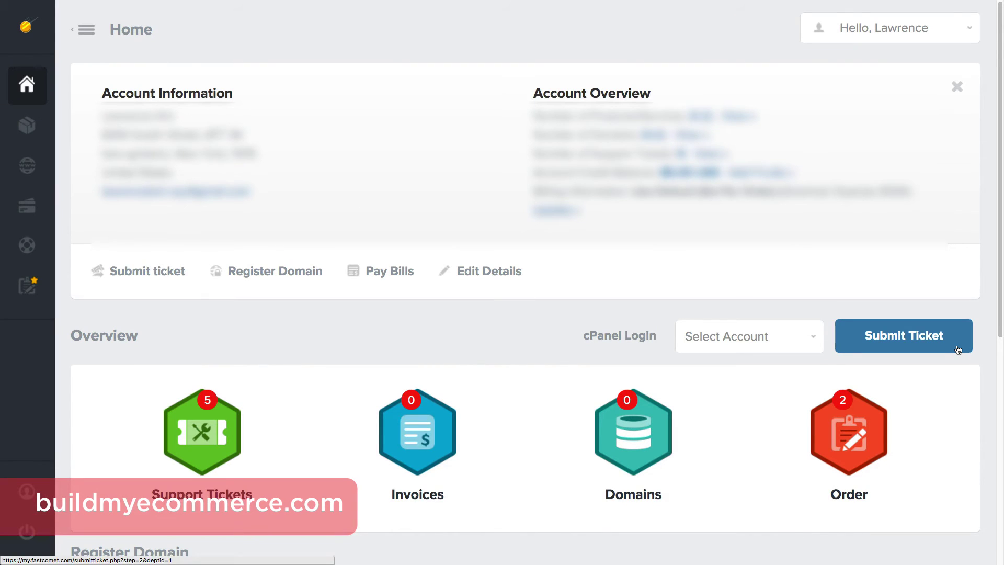
Start a support ticket with the subject "Please install ThemeGlobal Opencart template".
left_click(958, 349)
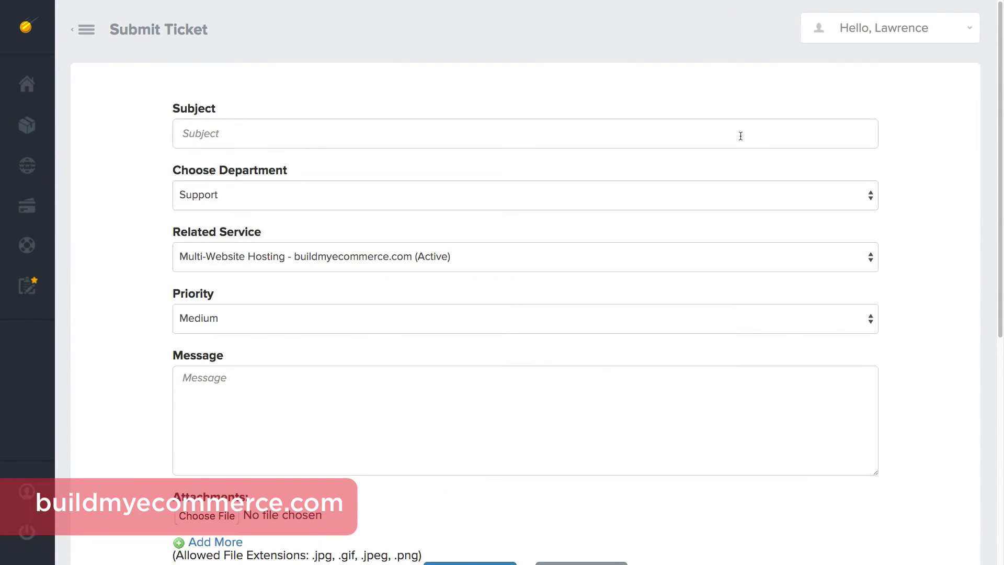
left_click(740, 136)
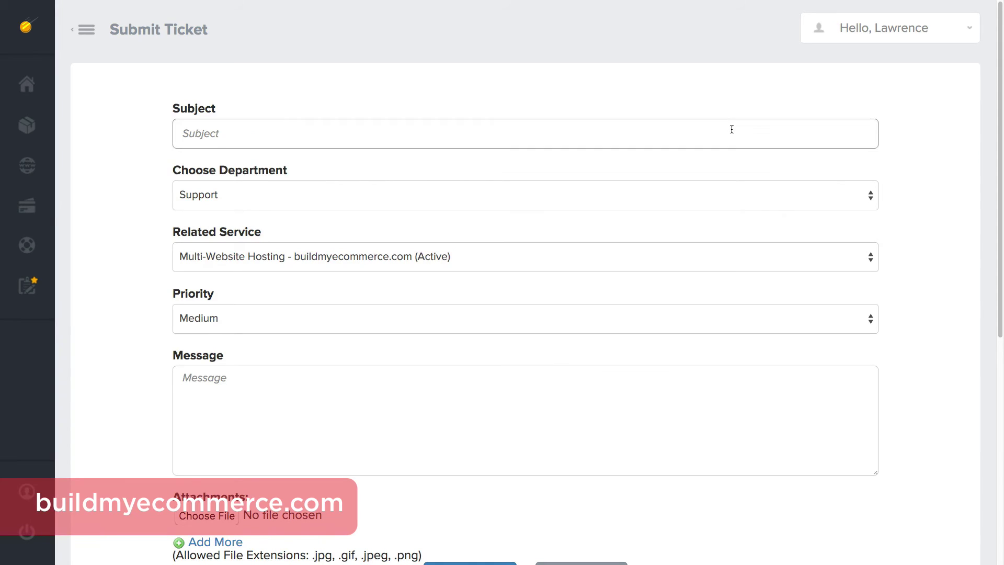
type("Ple")
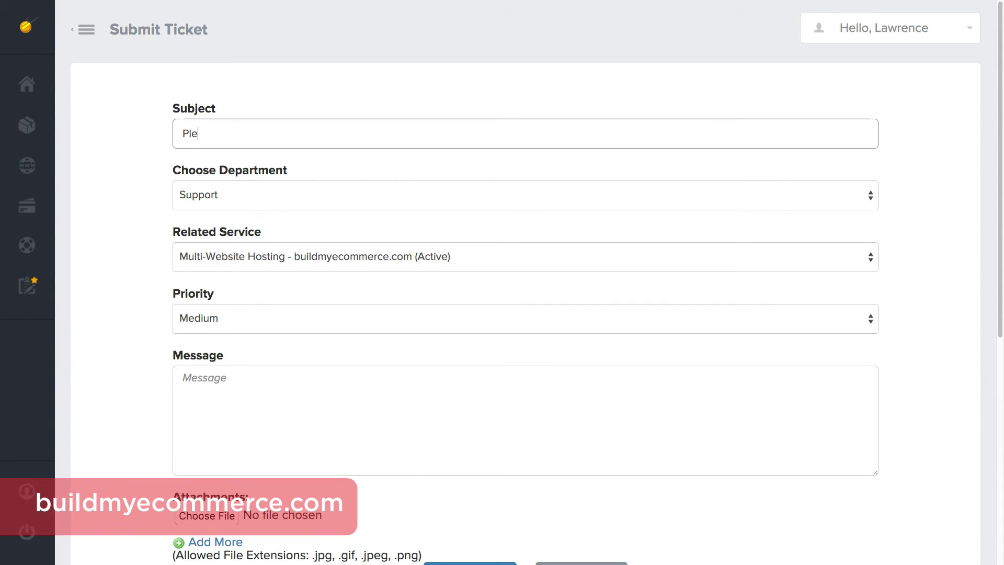
type("ase install ThemeGlobal Open")
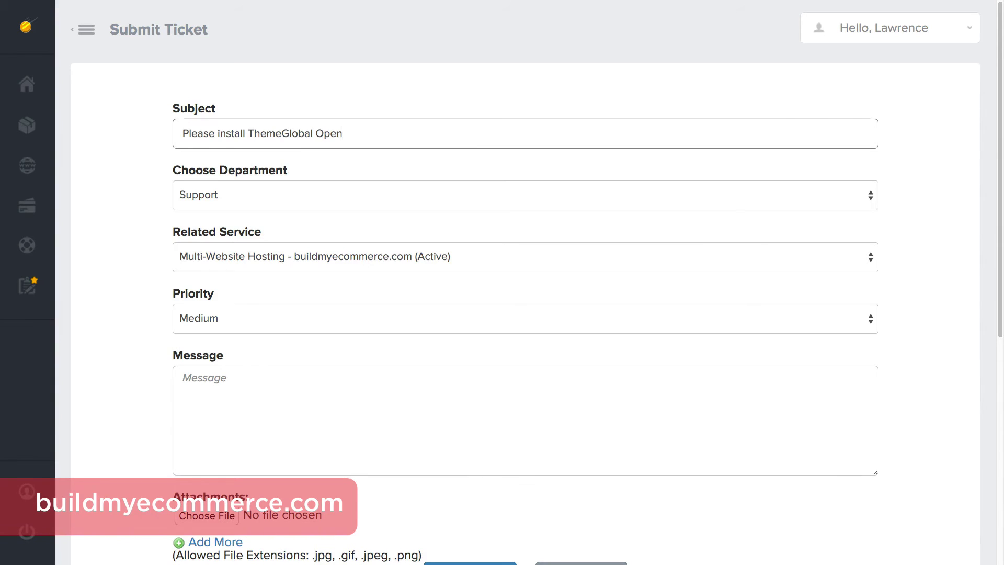
type("cart template")
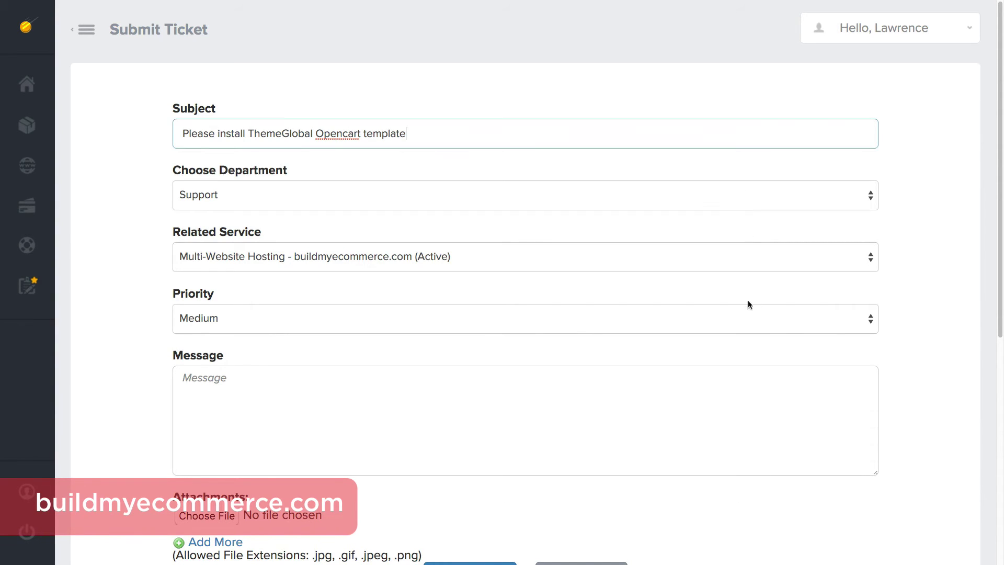
Begin the ticket message with "Hi," followed by "Please install ThemeGlobal opencart theme." on a new line.
left_click(862, 318)
left_click(318, 392)
type("Hi,")
key("Return")
type("Please")
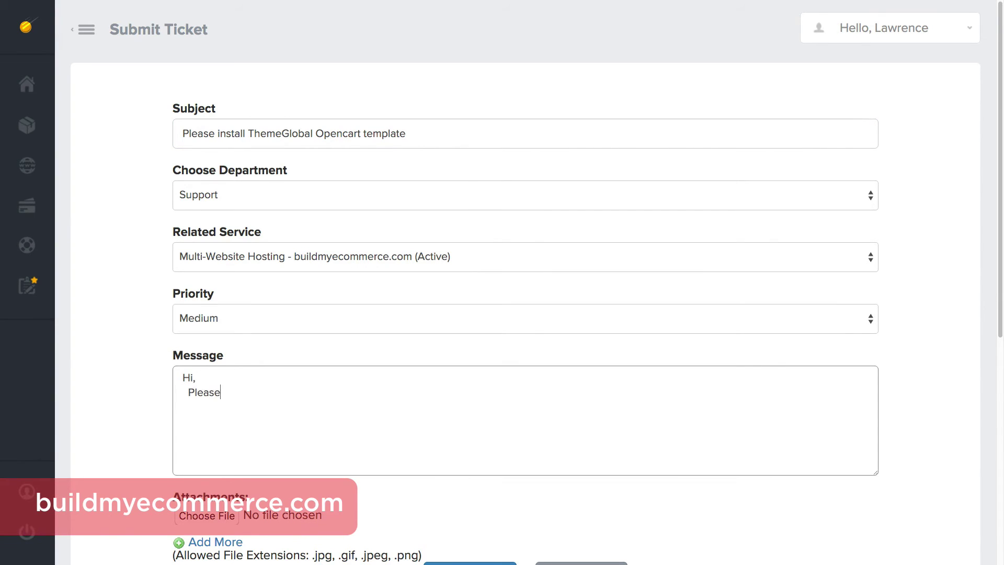
type(" install ThemeGlobal opencart theme.")
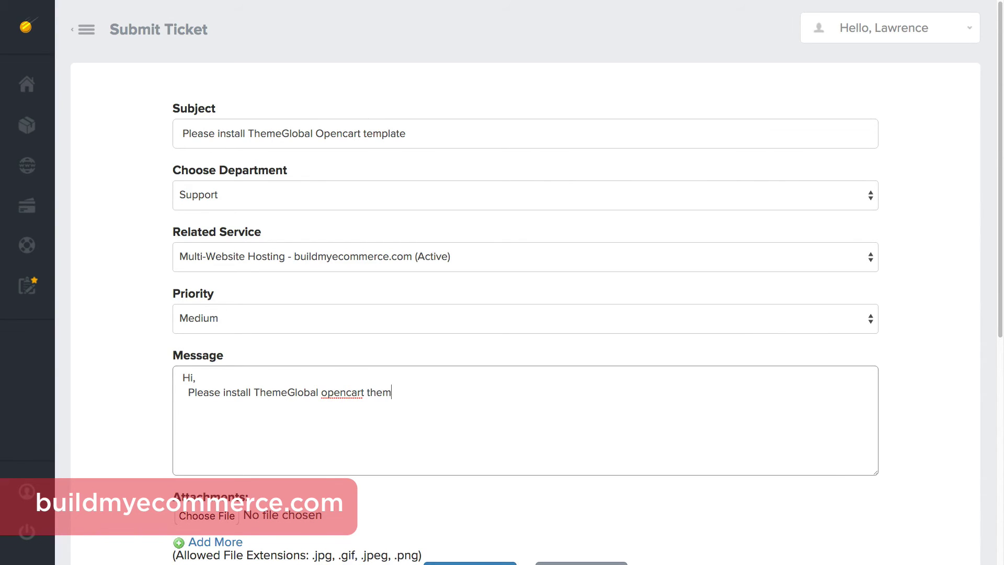
key("Return")
key("Return")
type("Here is the link to the theme.")
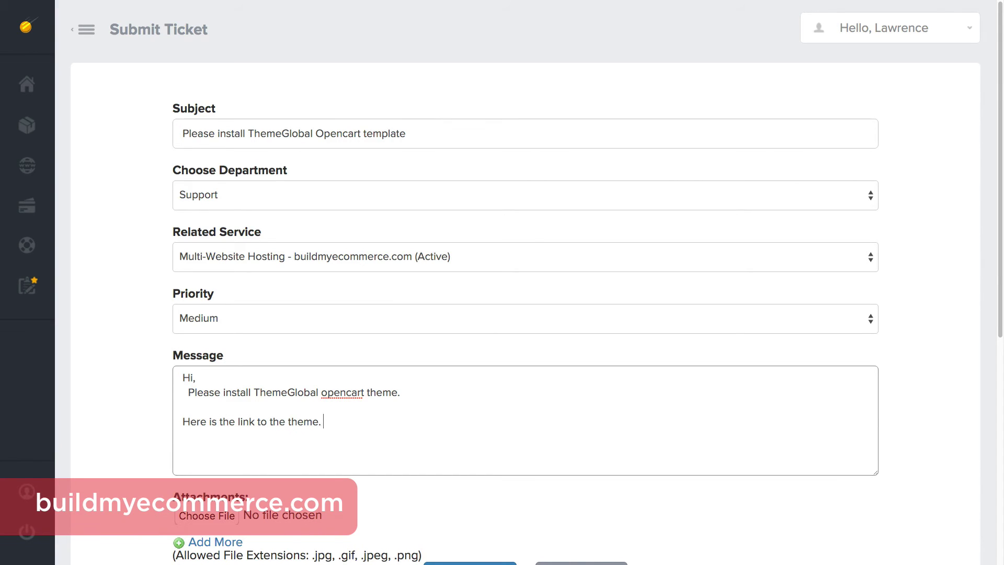
key("Return")
type("http://www.fastcomet.com/free-opencart-themes/themeglobal")
key("Return")
key("Return")
type("Thank you!")
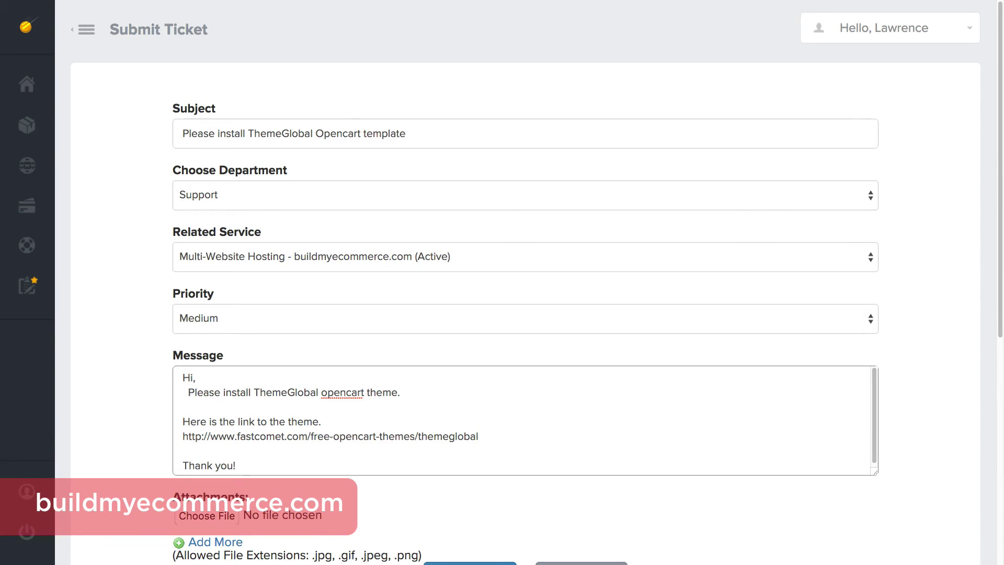
scroll(502, 282, "down", 1)
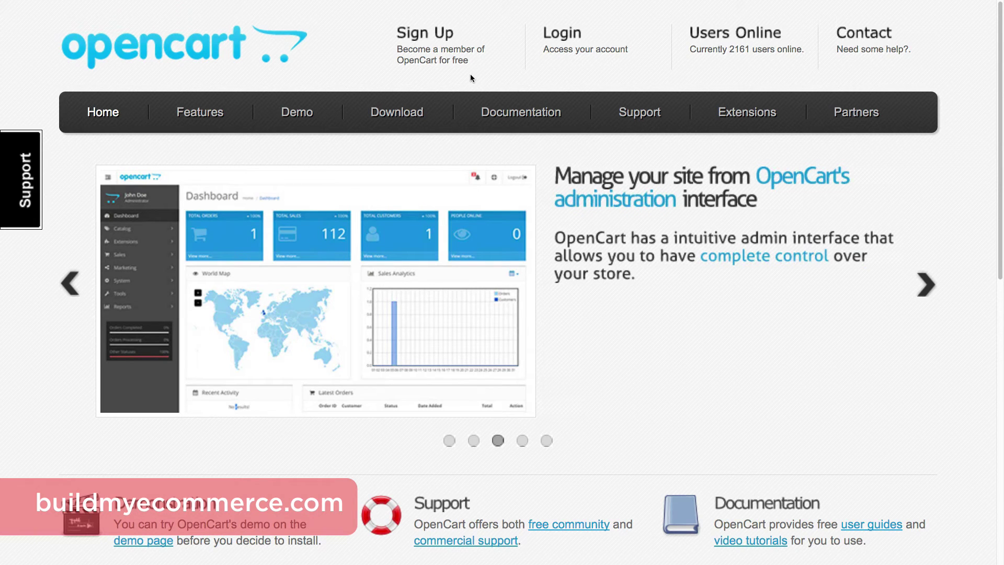
Open the download page of the OpenCart website and review the list of available versions.
left_click(433, 119)
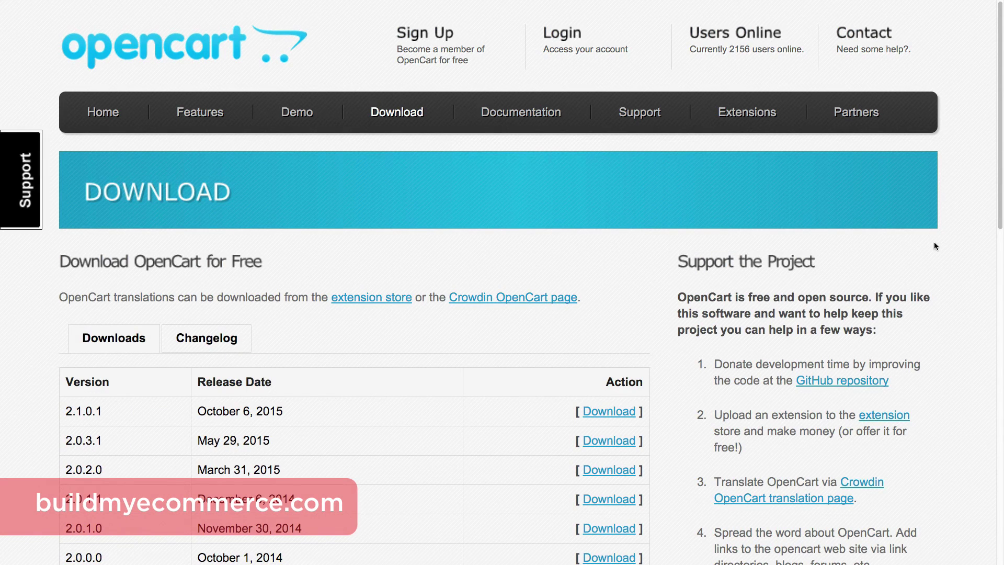
scroll(934, 243, "down", 5)
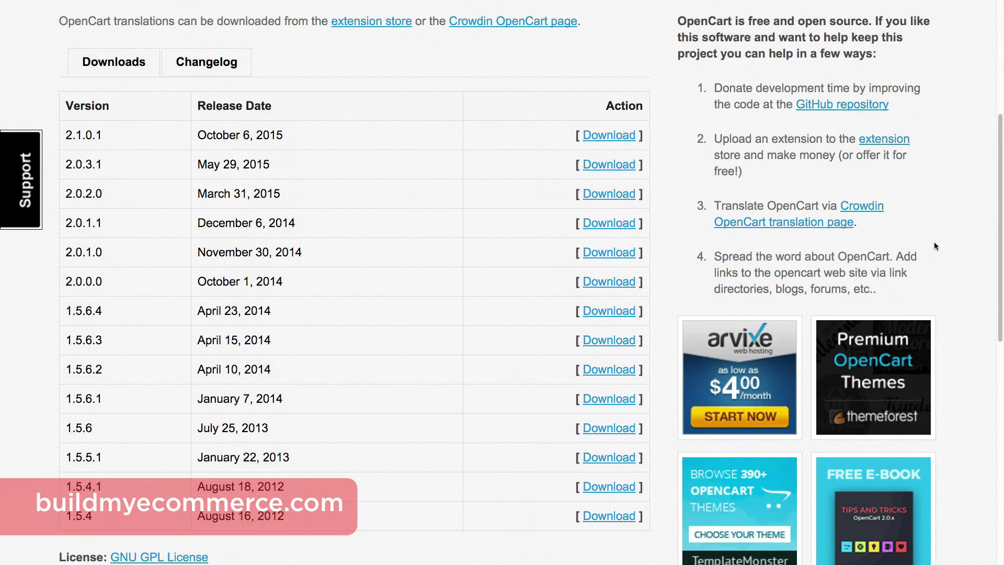
scroll(934, 246, "down", 1)
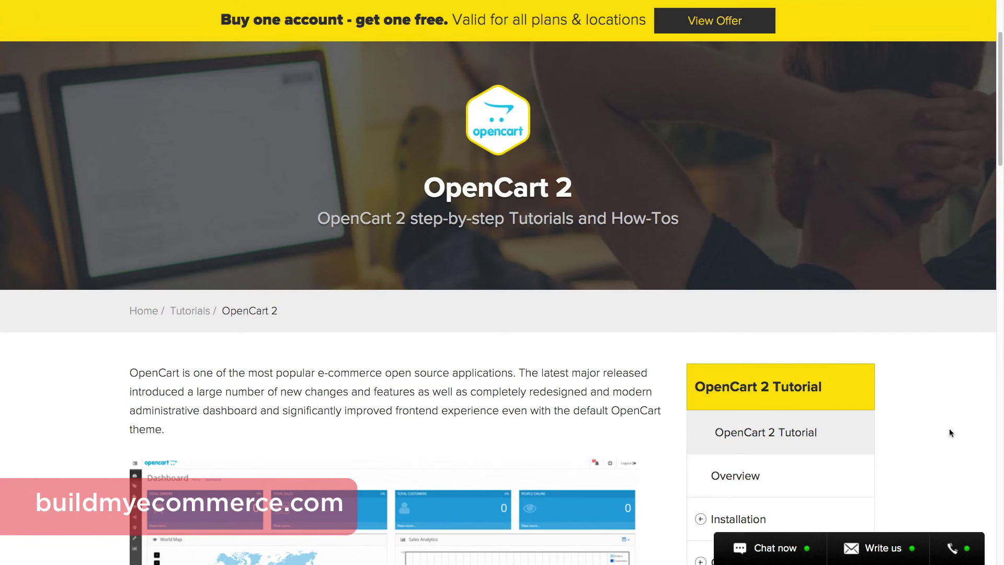
Browse the OpenCart 2 tutorial page on FastComet, and play the OpenCart Tutorial for Beginners video on Build My Ecommerce.
scroll(949, 429, "down", 4)
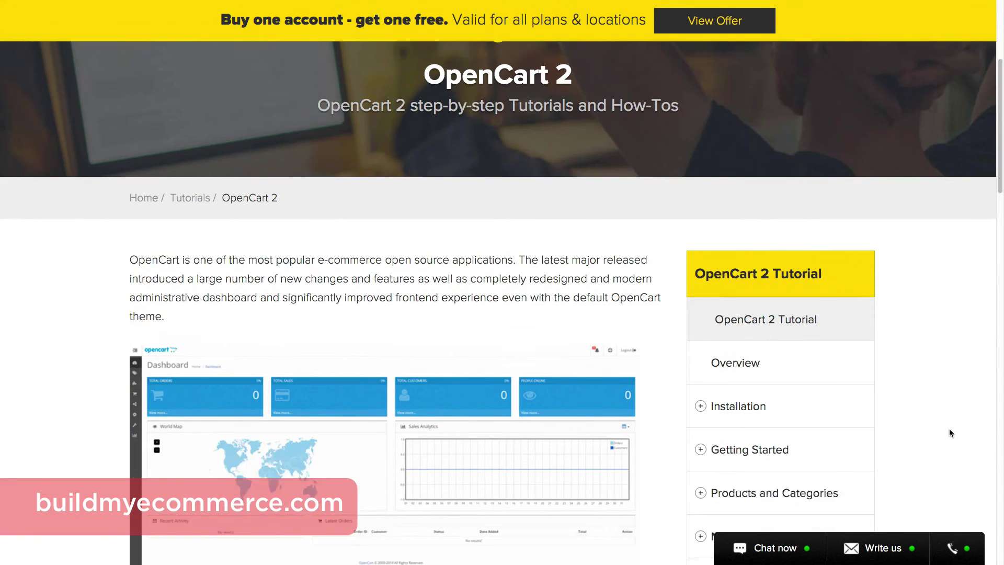
scroll(950, 432, "down", 3)
scroll(950, 432, "down", 5)
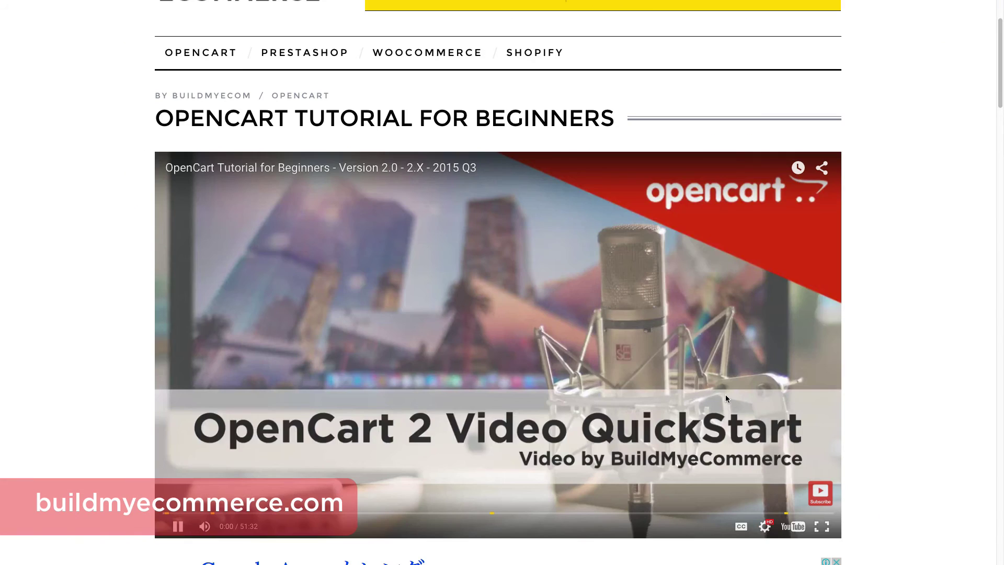
left_click(726, 394)
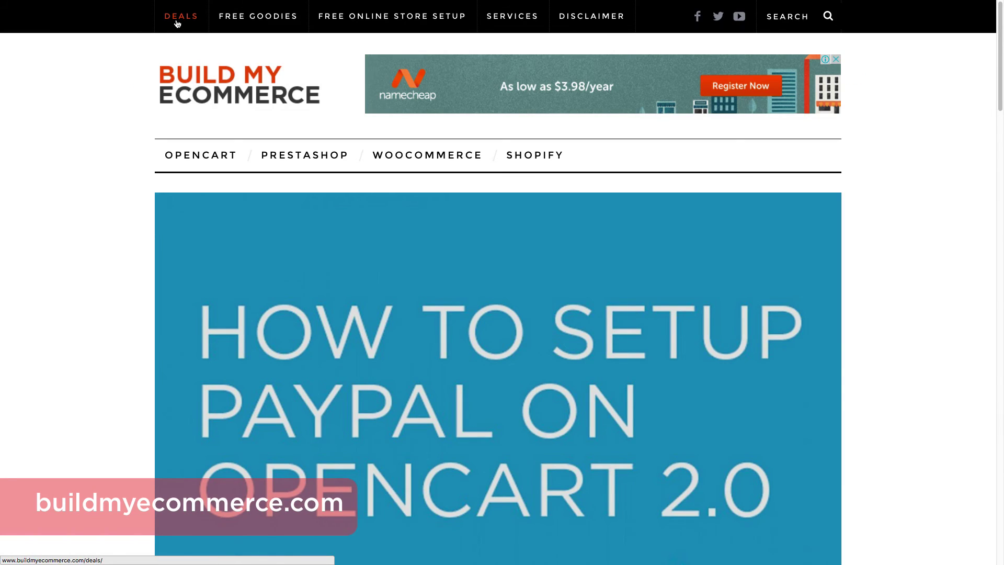
Open the FastComet coupon deal from the Deals page of the Build My Ecommerce site.
left_click(178, 23)
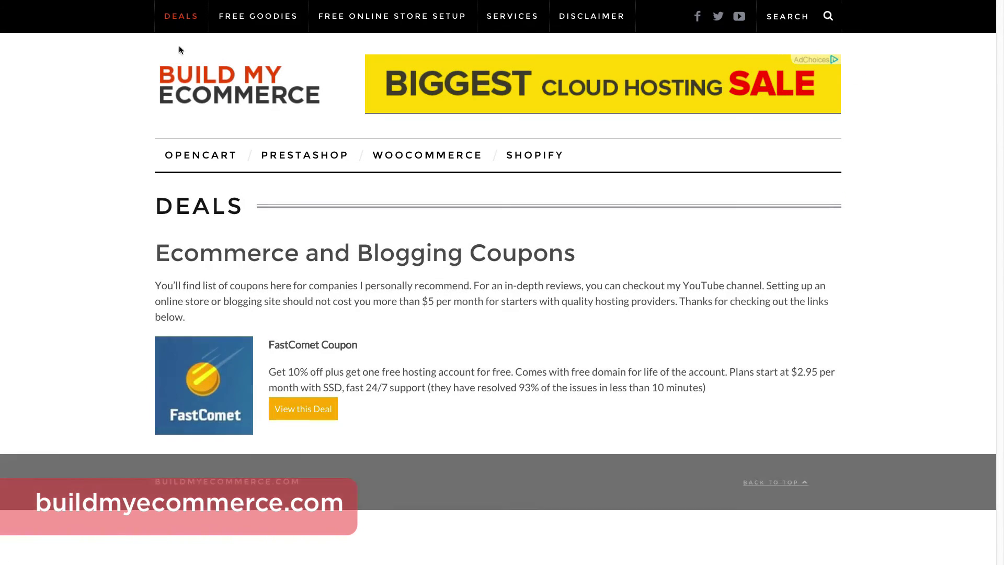
left_click(298, 413)
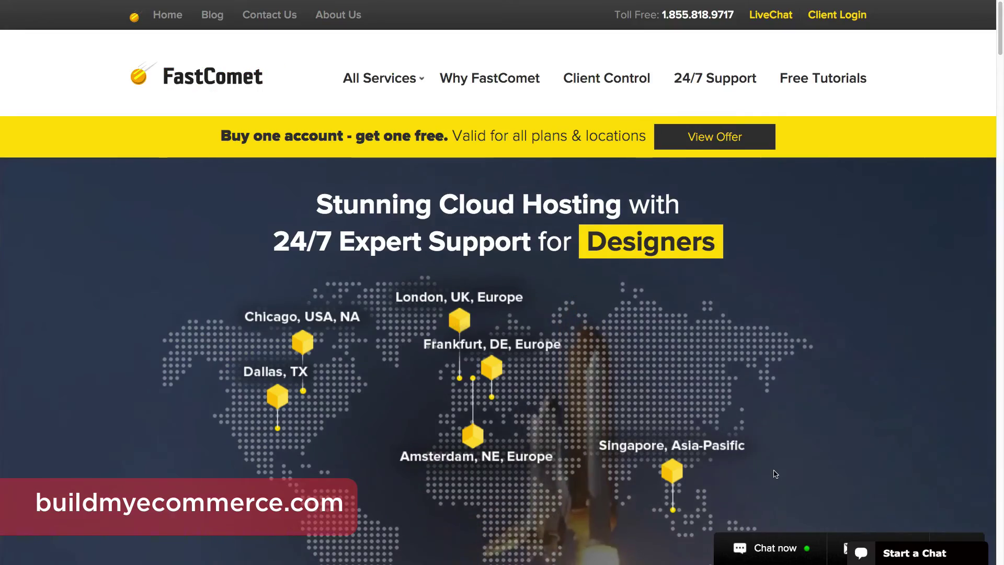
Start an order for the Single Website hosting plan from the plan comparison on the FastComet homepage.
scroll(769, 471, "down", 5)
left_click(657, 376)
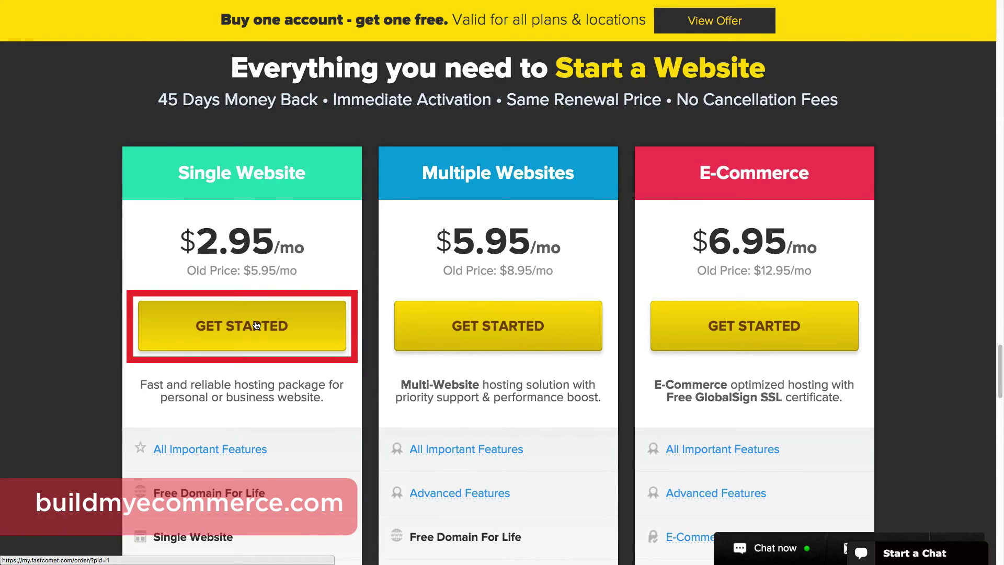
left_click(256, 326)
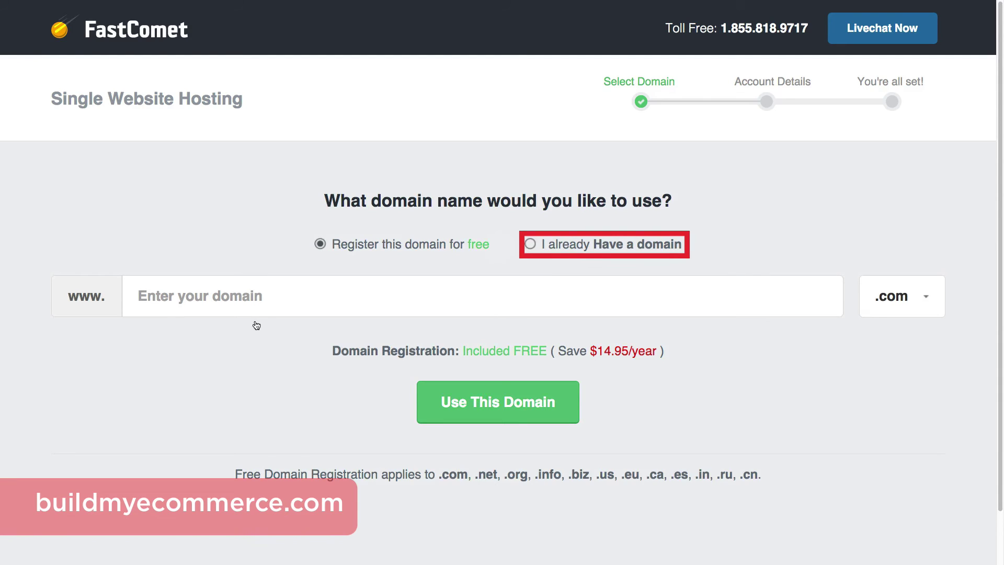
Choose enteryourstorenamehere with the .com extension as the free domain to register and proceed to the account details.
left_click(255, 308)
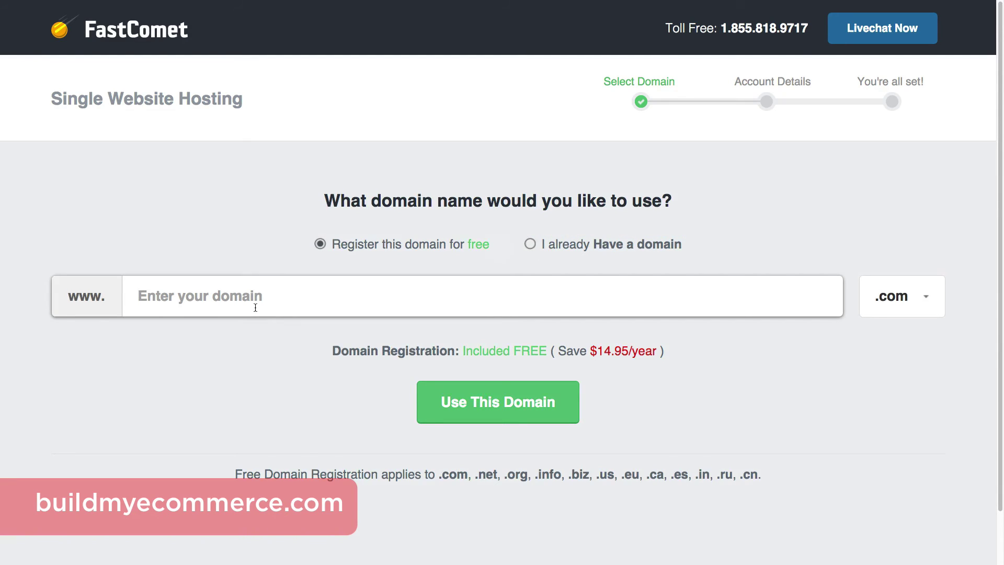
type("enteryourstorenamehere")
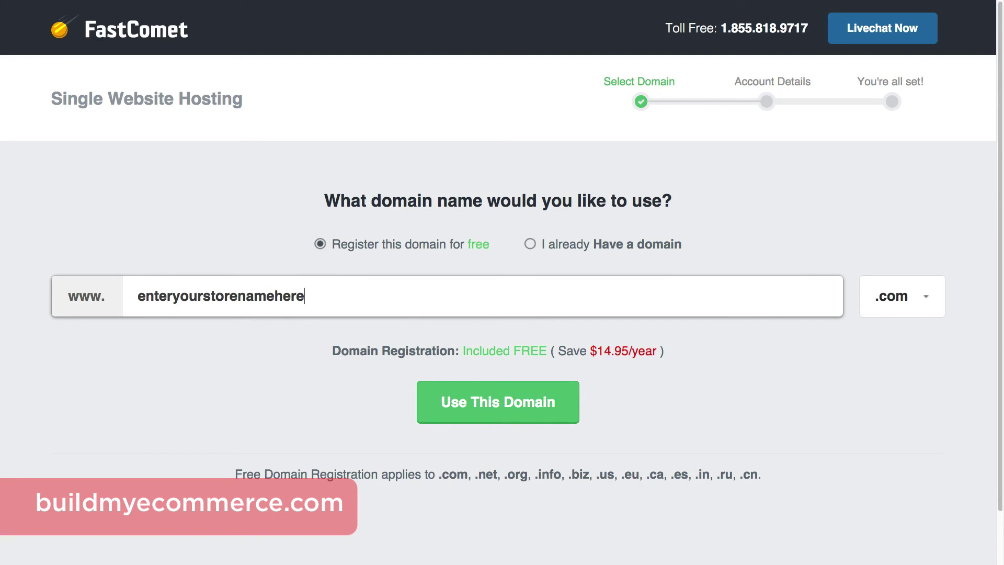
left_click(516, 411)
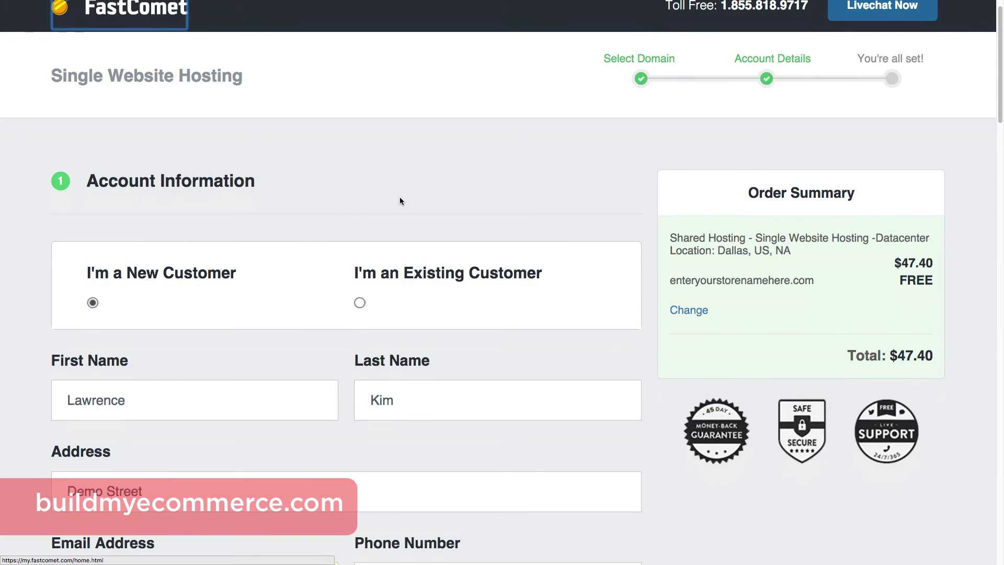
Review the order form's account information, billing cycles and addons, and check the available datacenter locations.
scroll(400, 197, "down", 10)
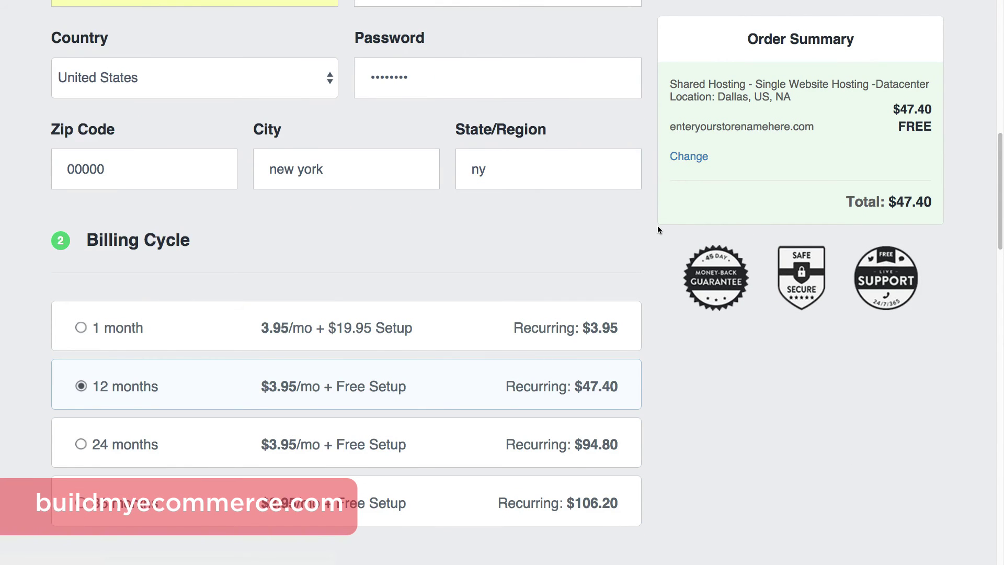
scroll(657, 225, "down", 3)
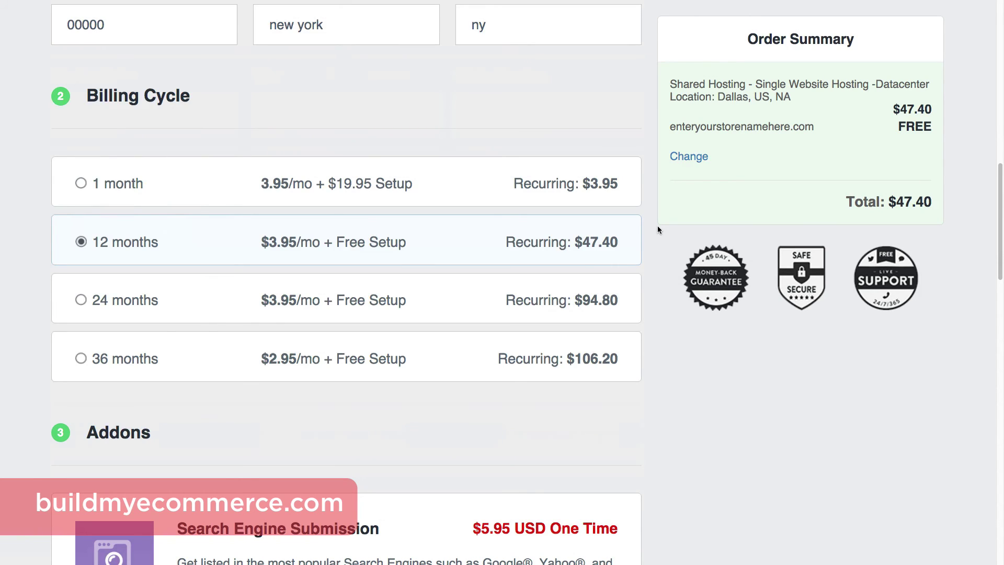
scroll(658, 229, "down", 6)
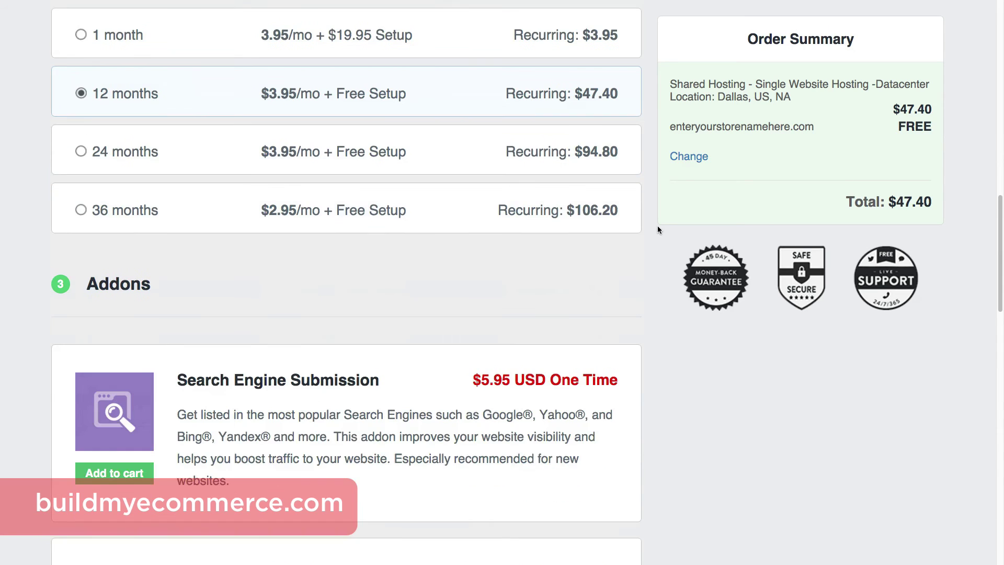
scroll(657, 229, "down", 2)
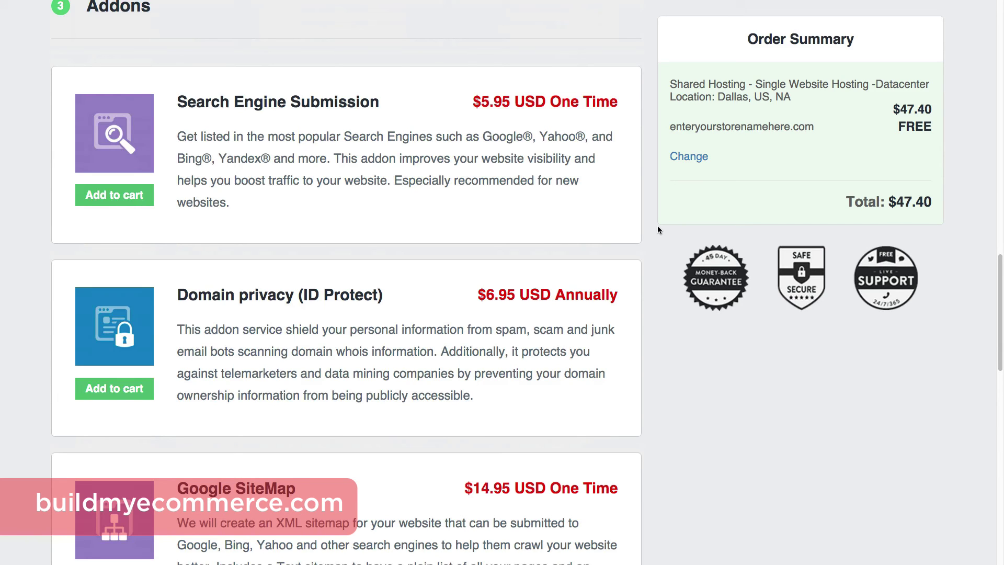
scroll(657, 229, "down", 10)
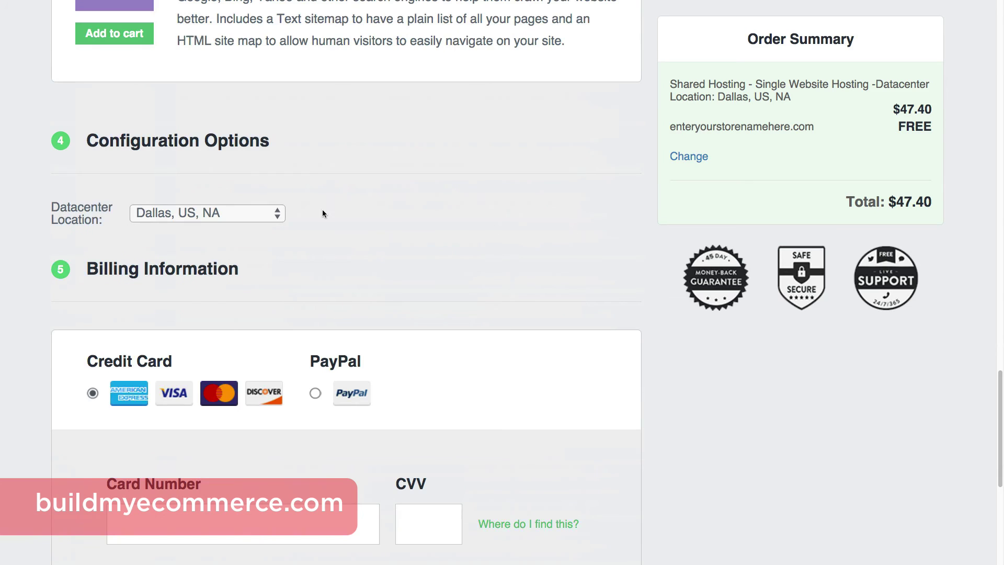
left_click(274, 212)
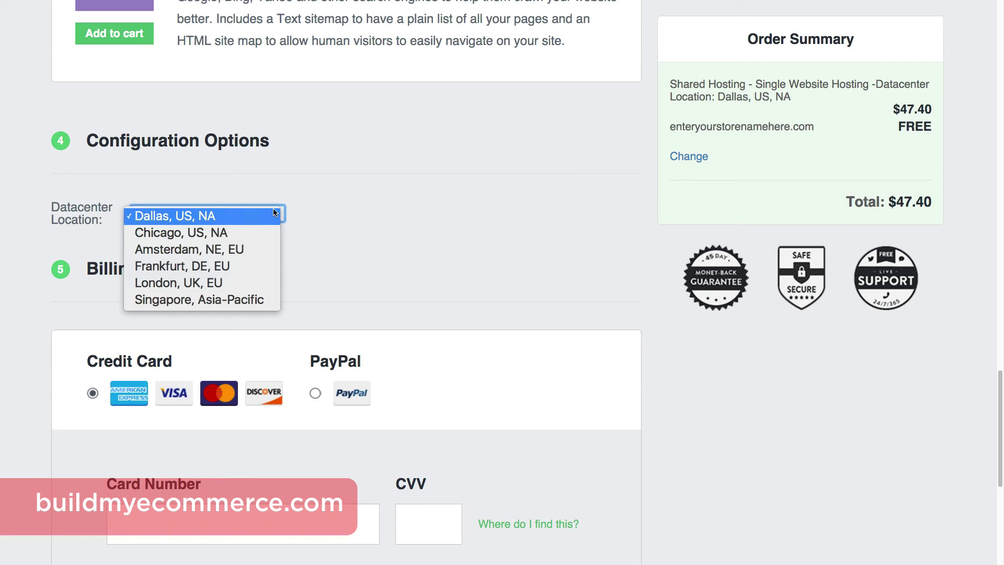
left_click(338, 211)
Review the credit card billing section and reveal the promotion code entry below the order total.
scroll(337, 211, "down", 2)
scroll(337, 212, "down", 6)
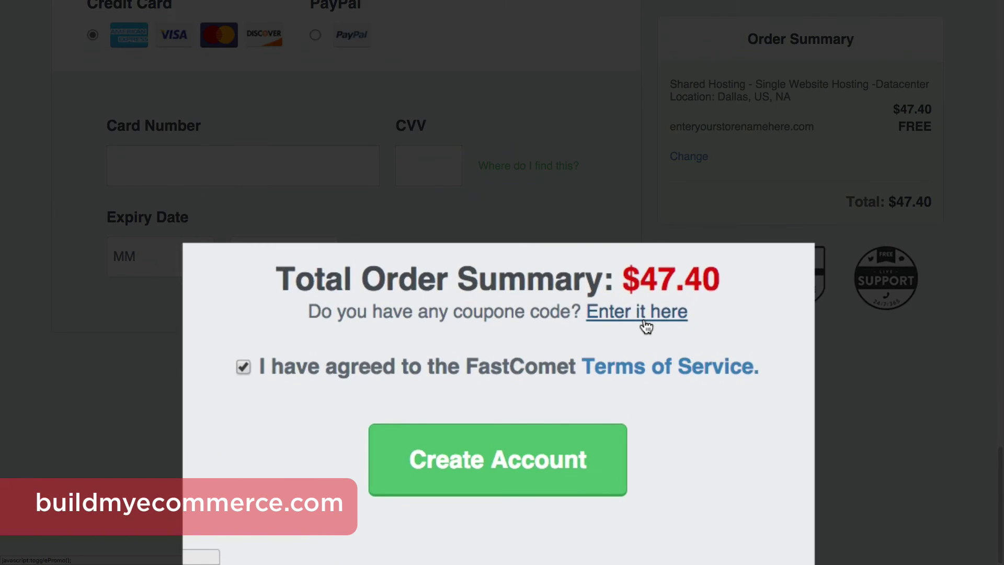
left_click(646, 327)
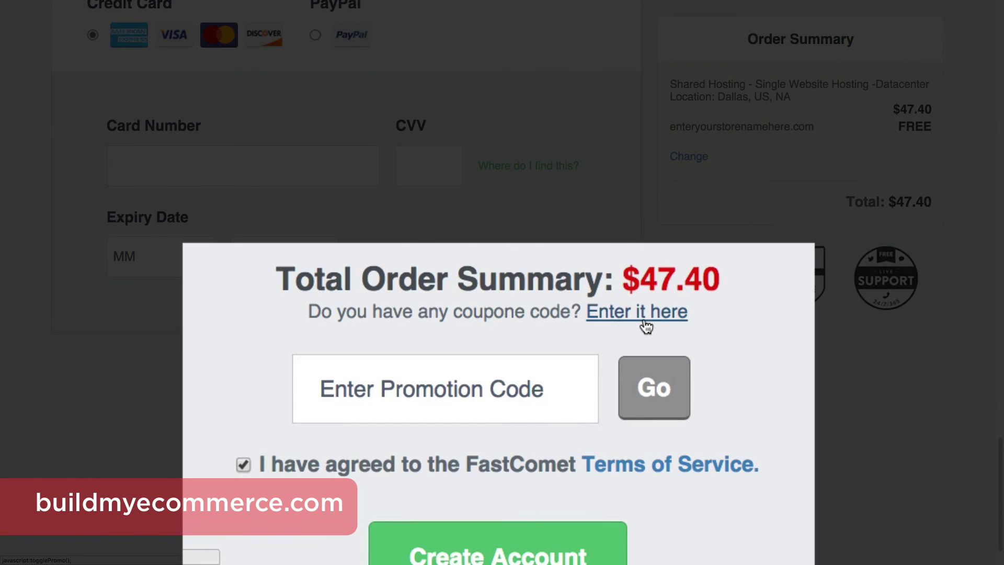
scroll(585, 425, "down", 2)
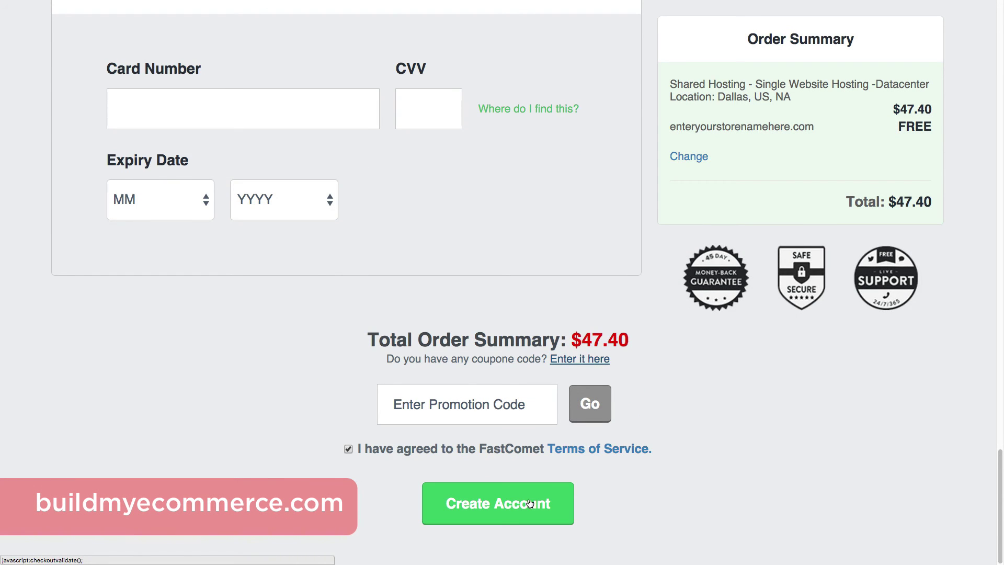
scroll(580, 424, "up", 2)
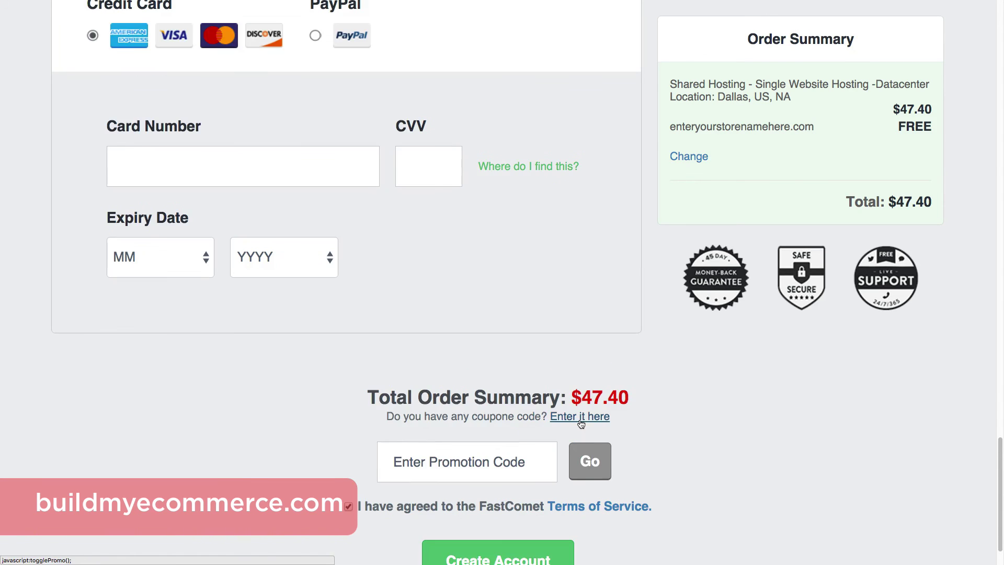
Return to the FastComet homepage and open the customer service live chat.
scroll(581, 423, "up", 20)
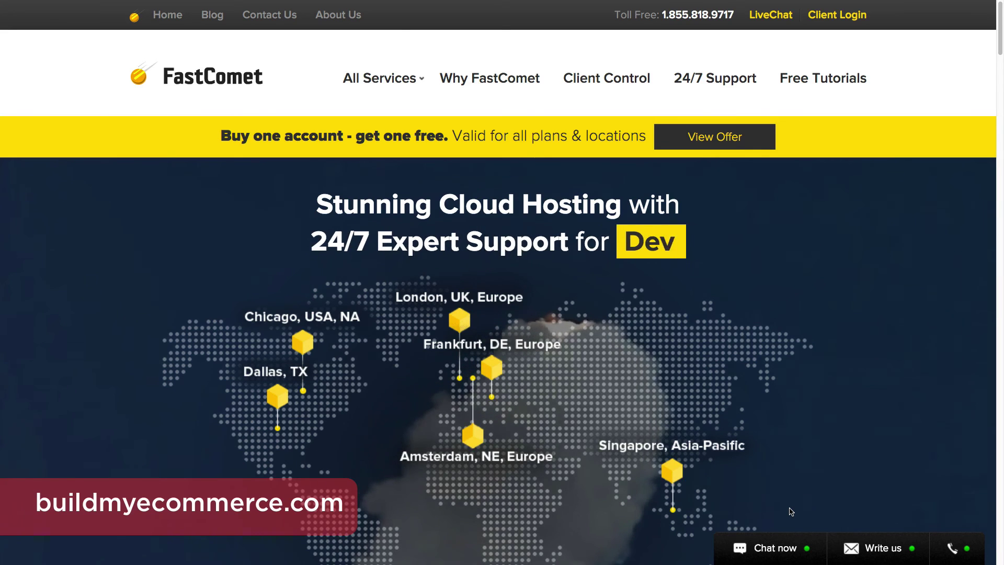
left_click(790, 548)
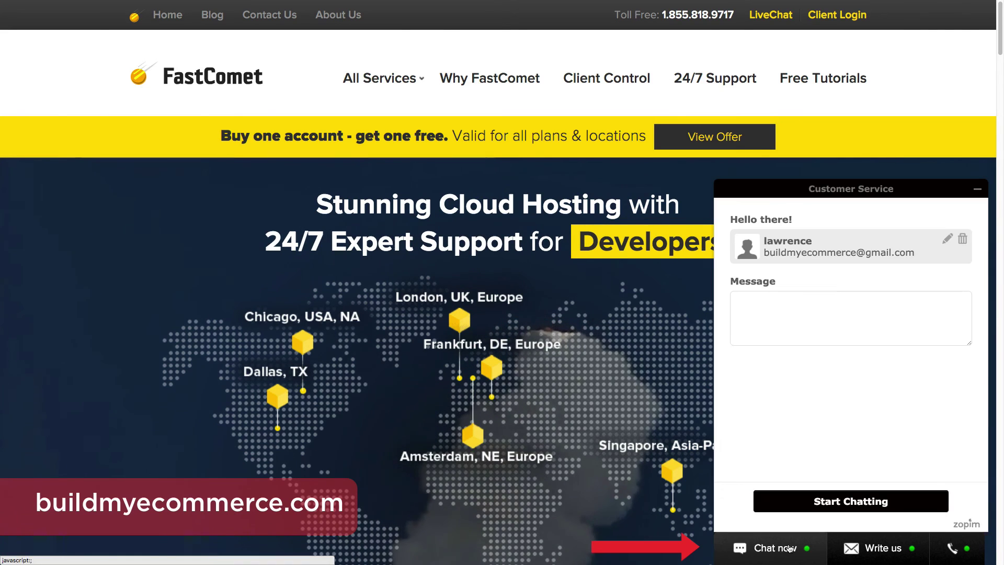